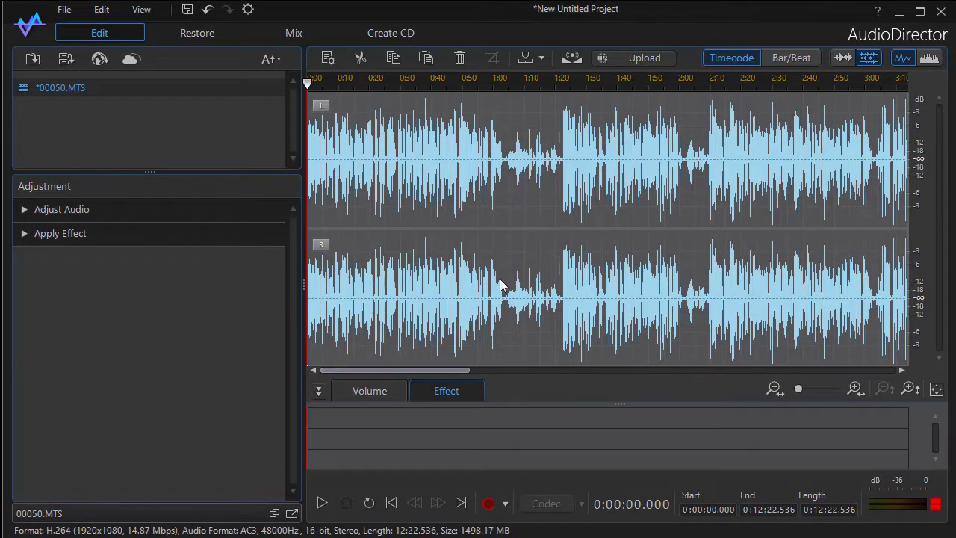
Step: Preview 00050.MTS, then apply Vocal Transformer to it with the Man preset
click(322, 505)
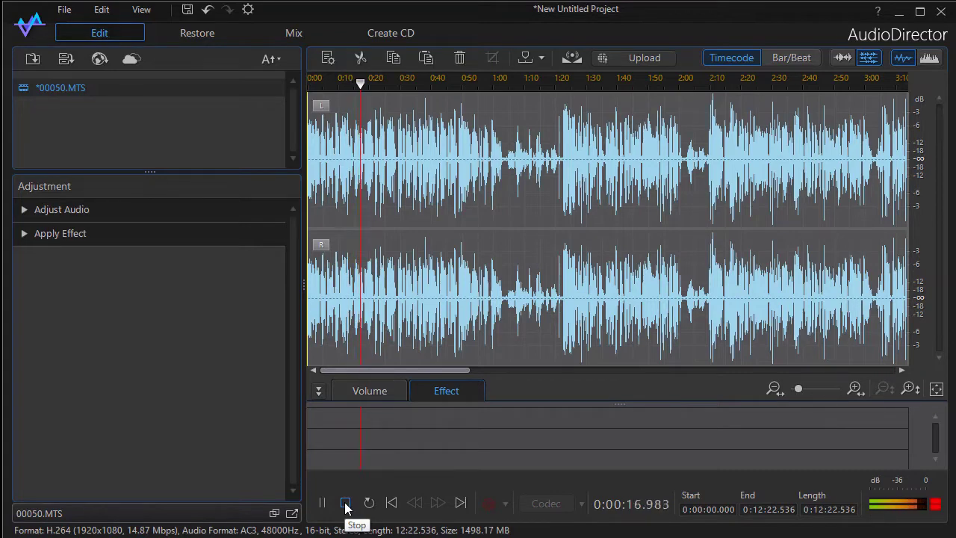
click(346, 507)
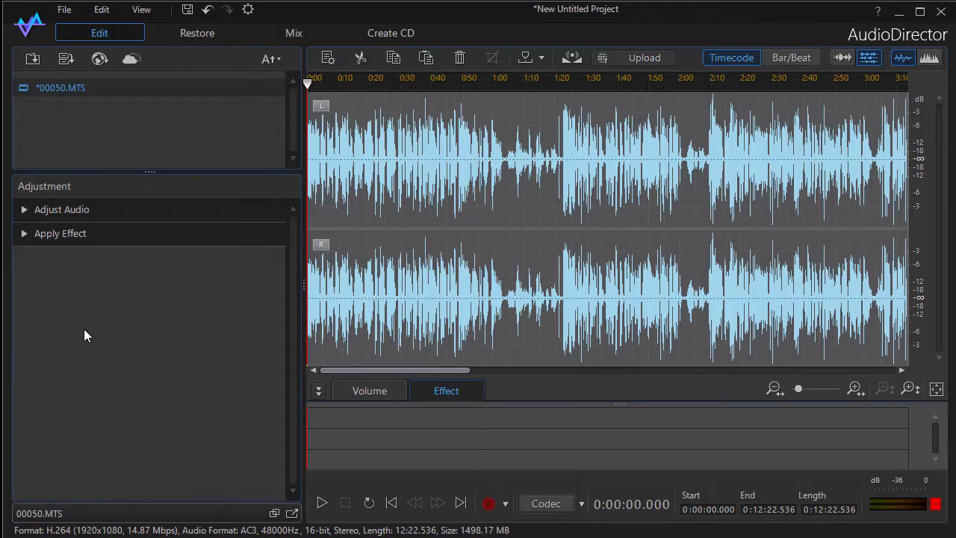
click(24, 234)
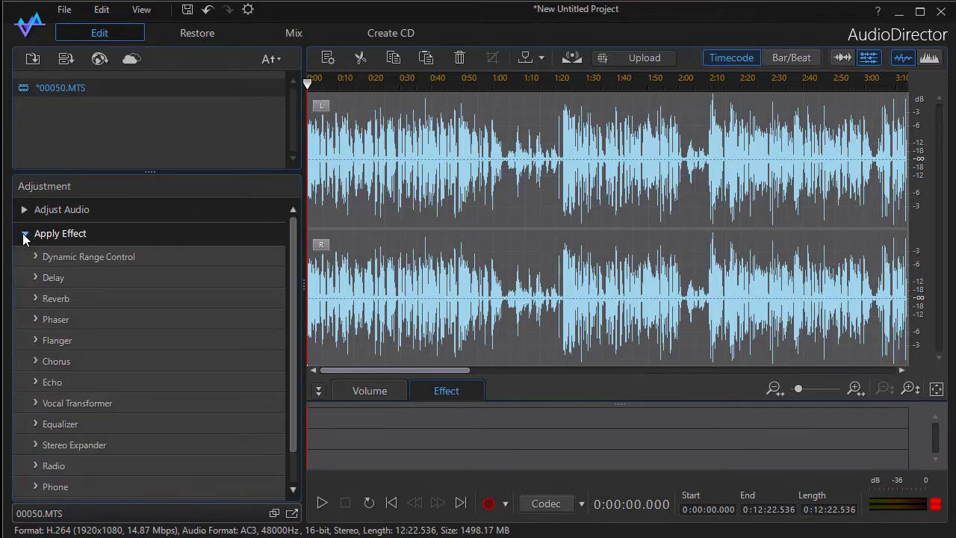
click(34, 403)
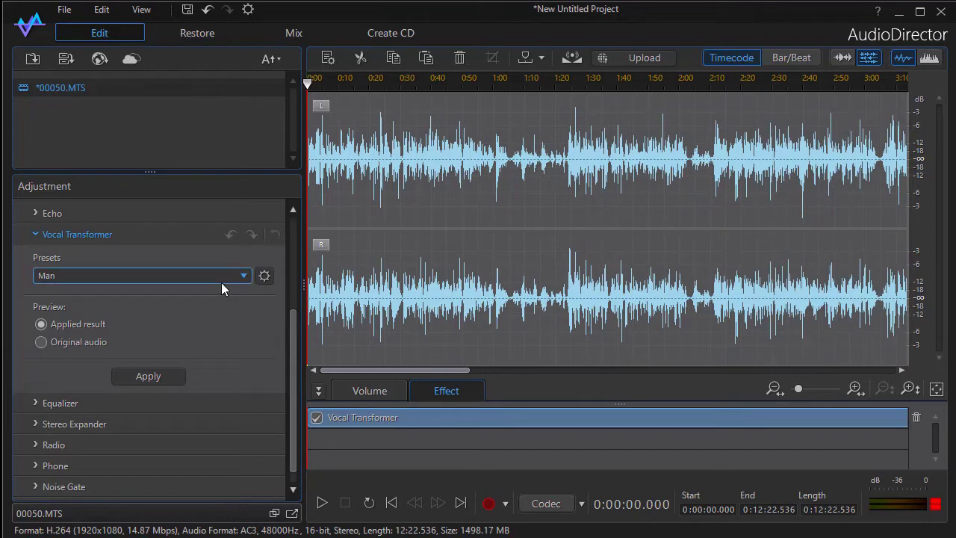
click(244, 278)
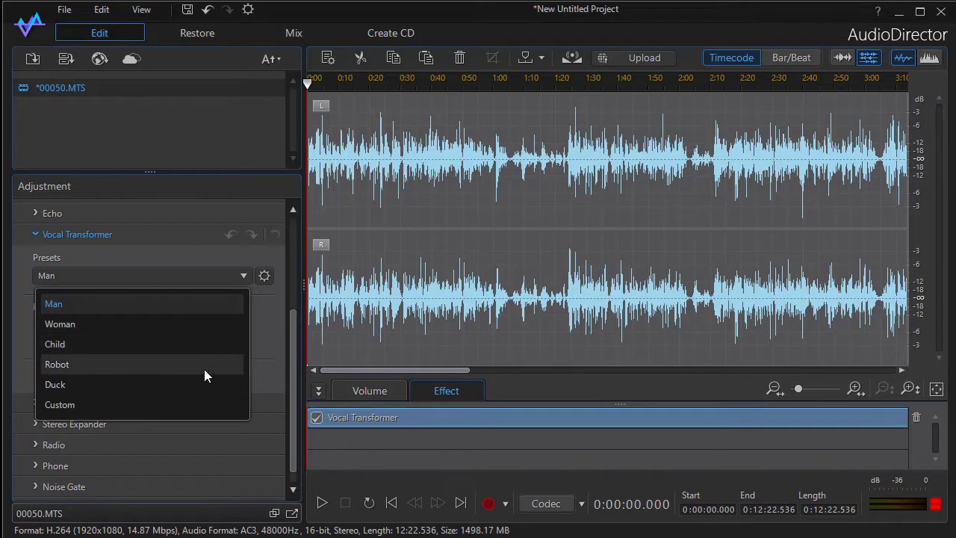
click(273, 331)
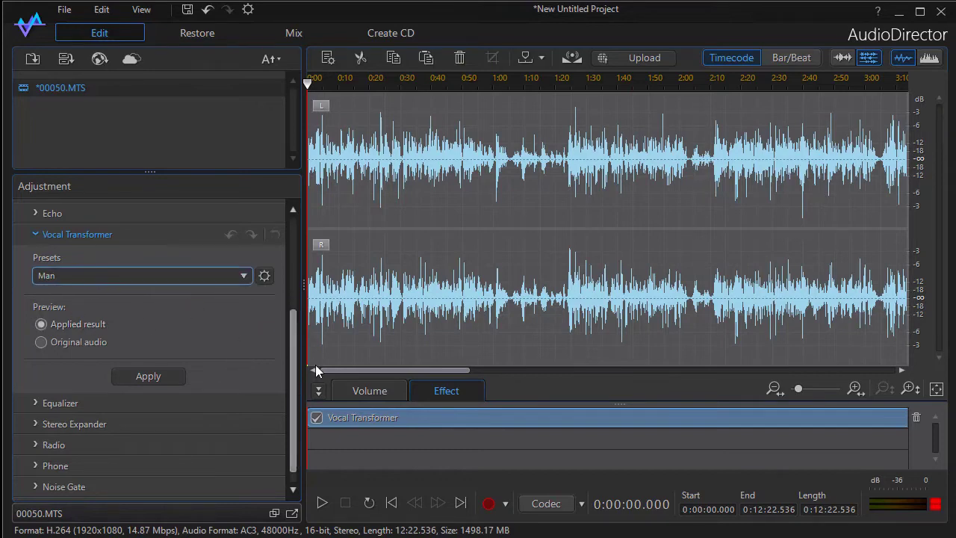
click(322, 505)
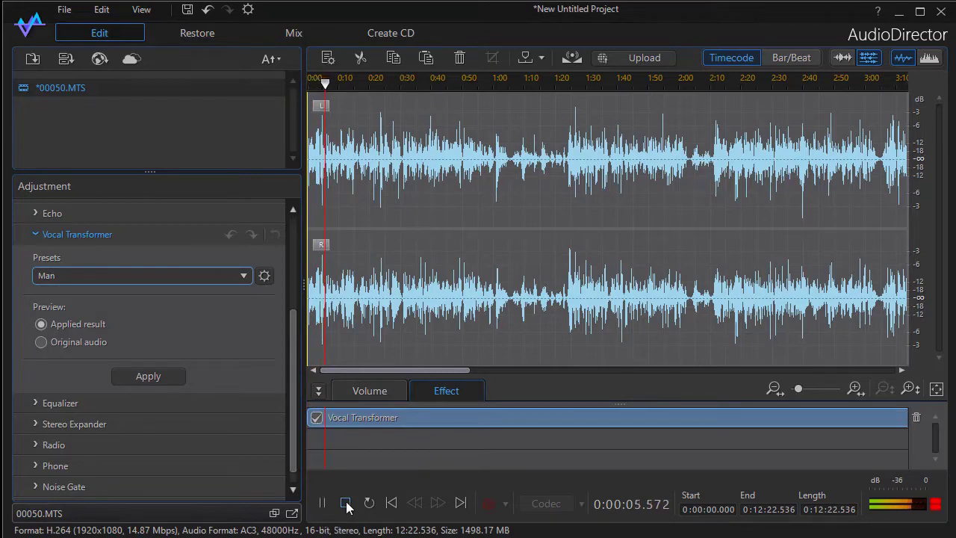
click(346, 503)
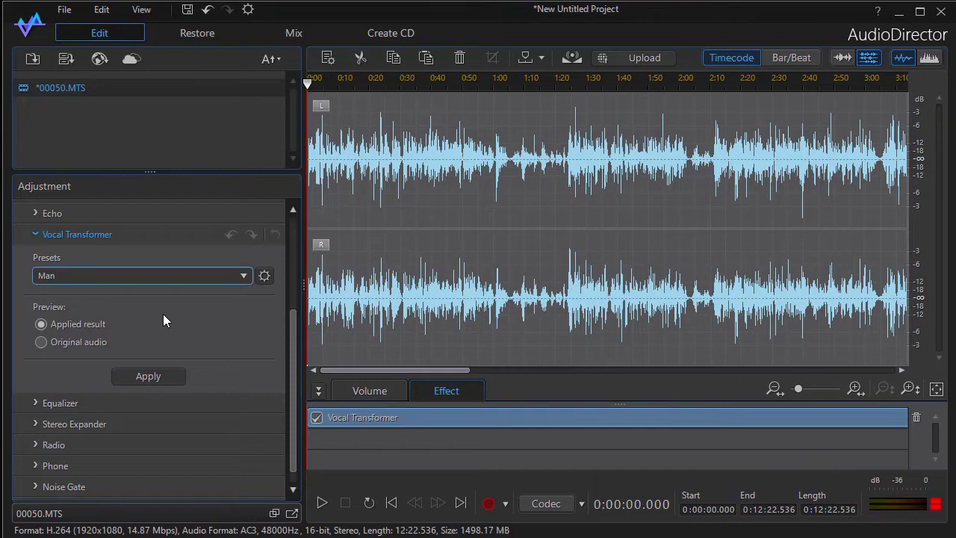
click(247, 274)
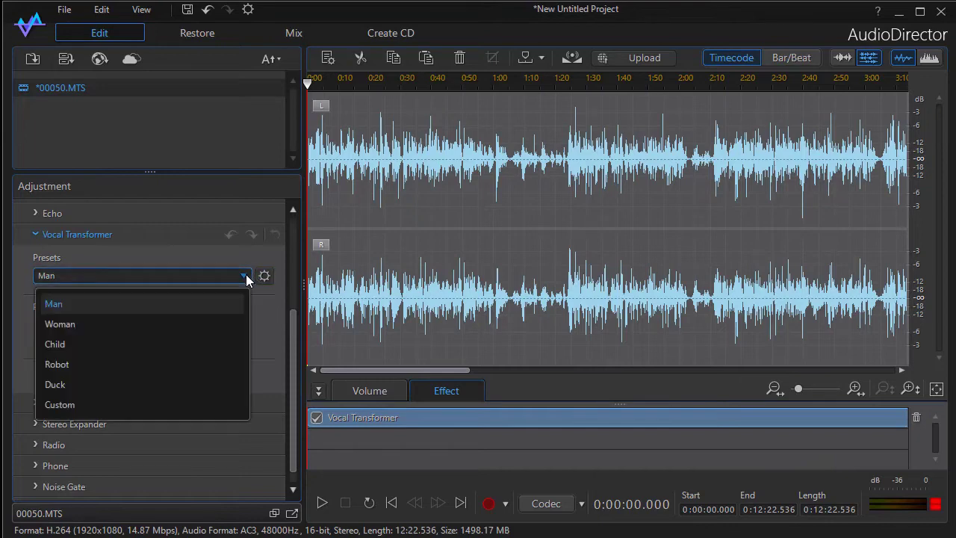
Step: Switch the Vocal Transformer to the Woman preset and preview it briefly
click(215, 321)
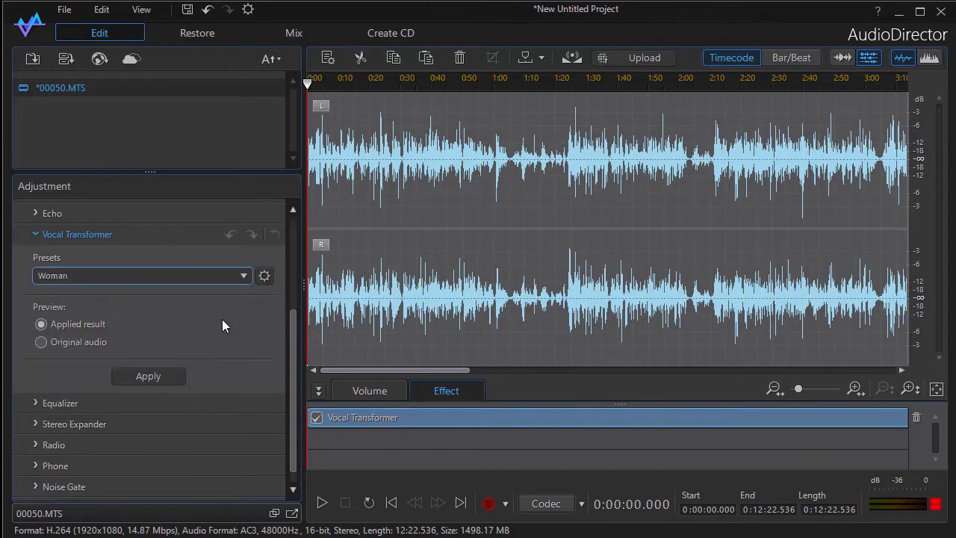
click(323, 508)
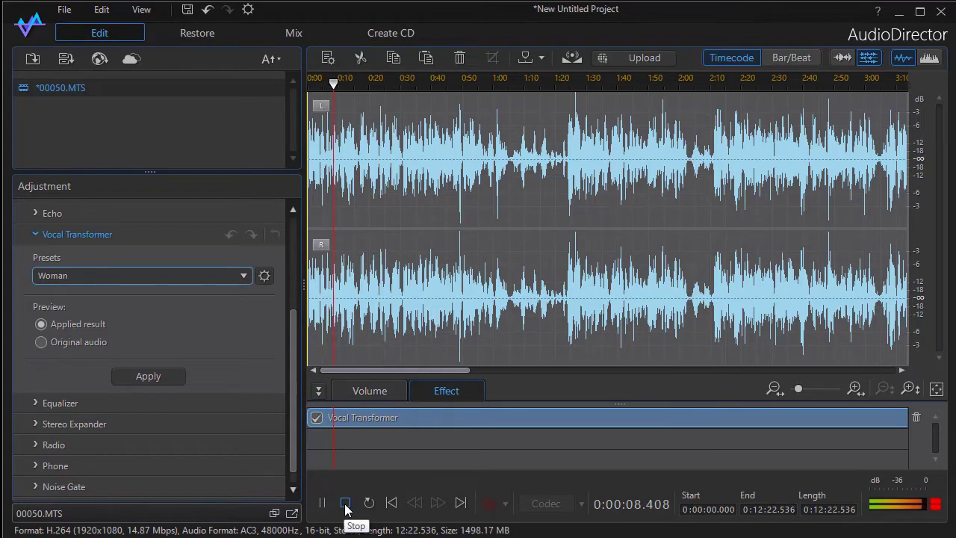
click(345, 504)
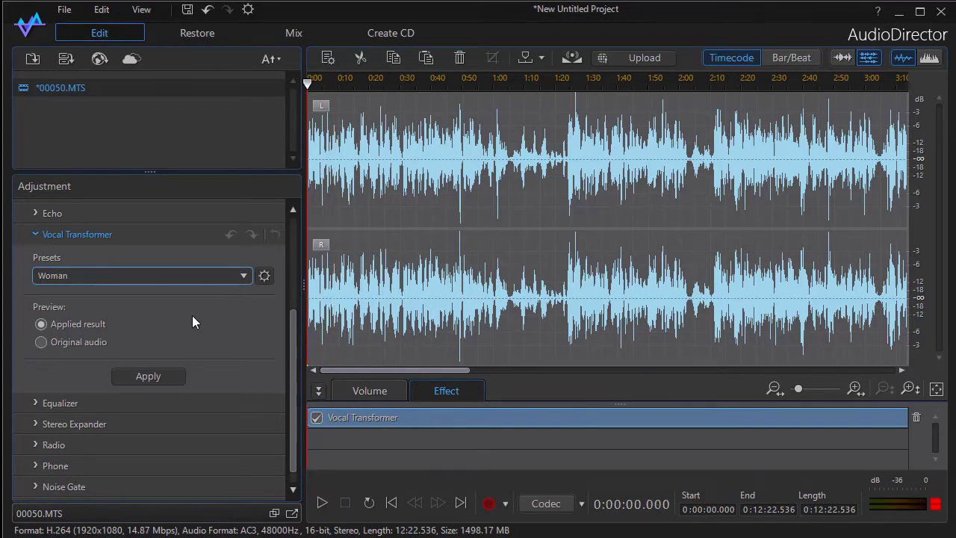
click(244, 276)
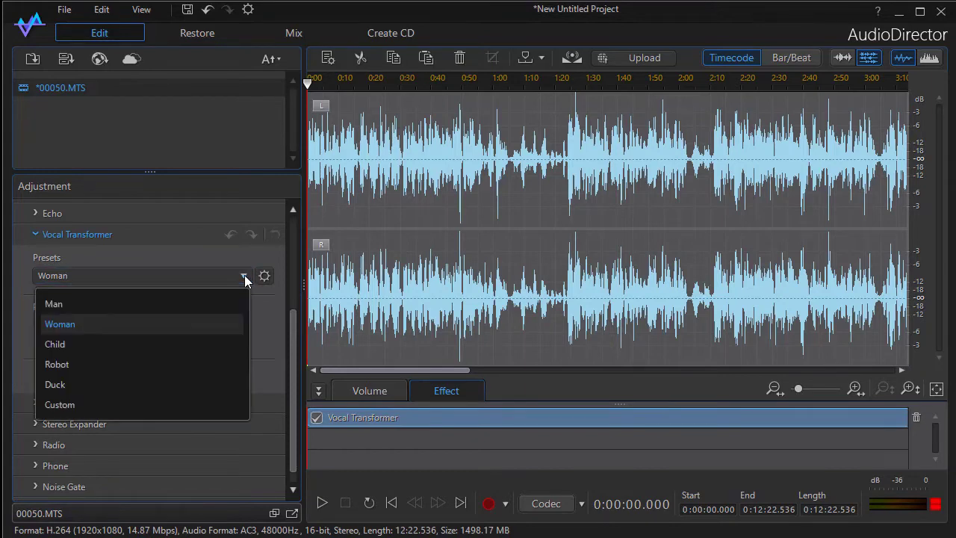
Step: Select the Child preset and preview it briefly
click(214, 344)
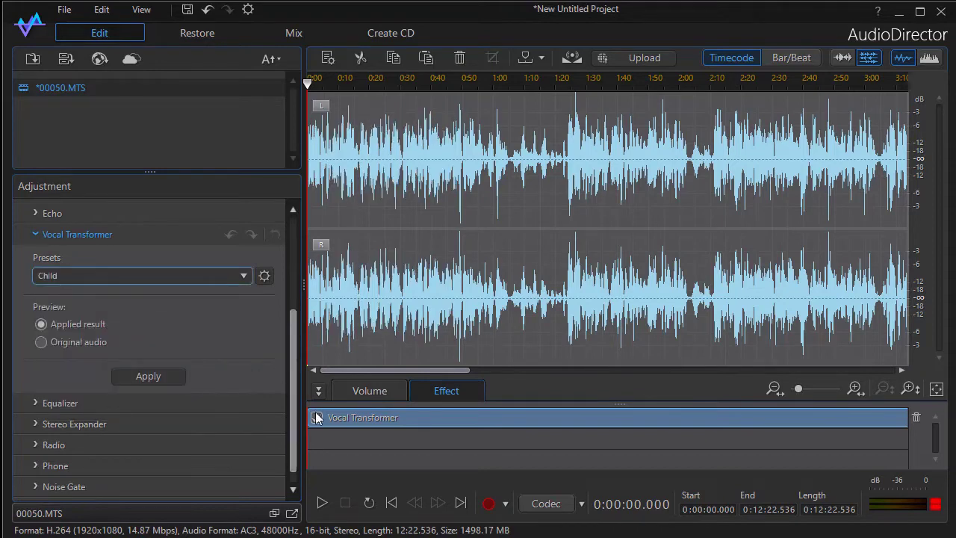
click(322, 503)
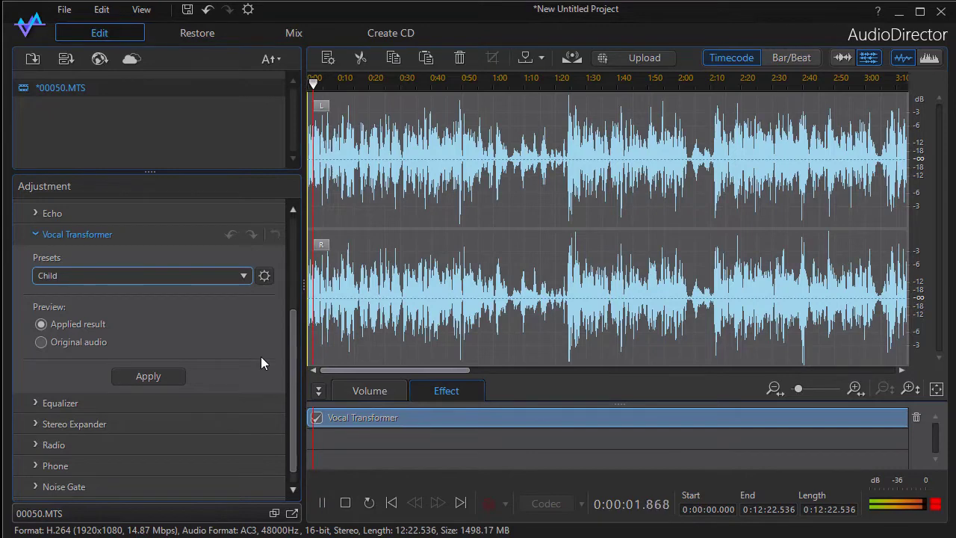
click(346, 503)
Step: Change the preset to Robot and preview it, stopping back at 0:00:00.000
click(142, 276)
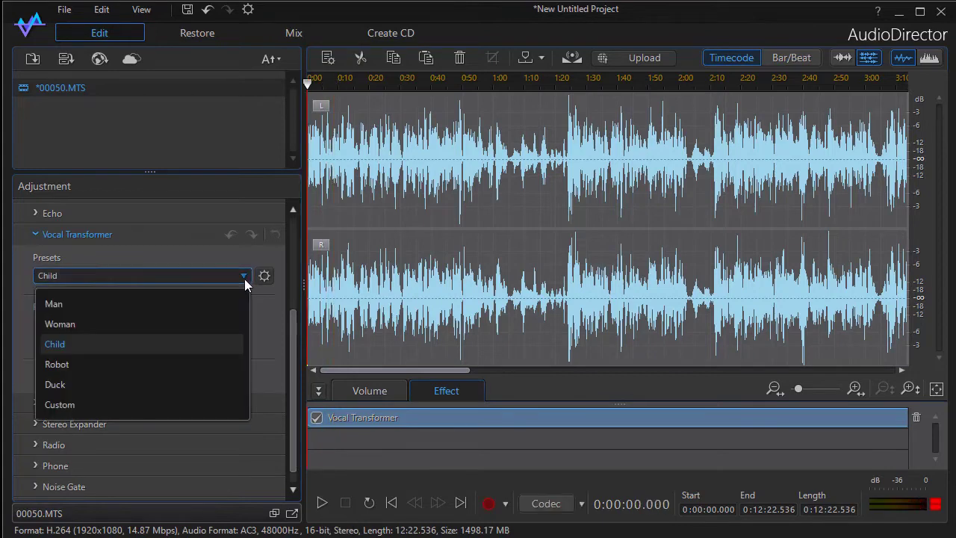
click(196, 363)
click(322, 502)
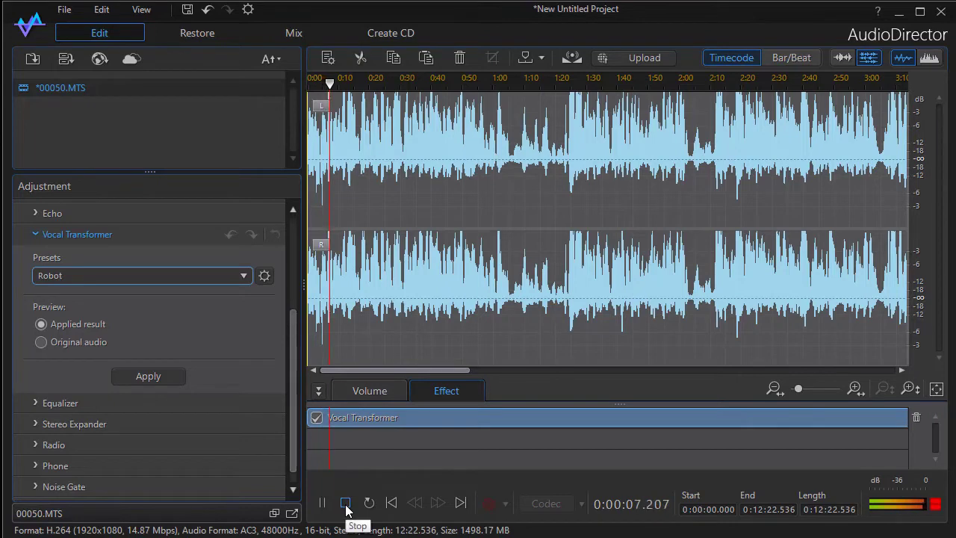
click(345, 503)
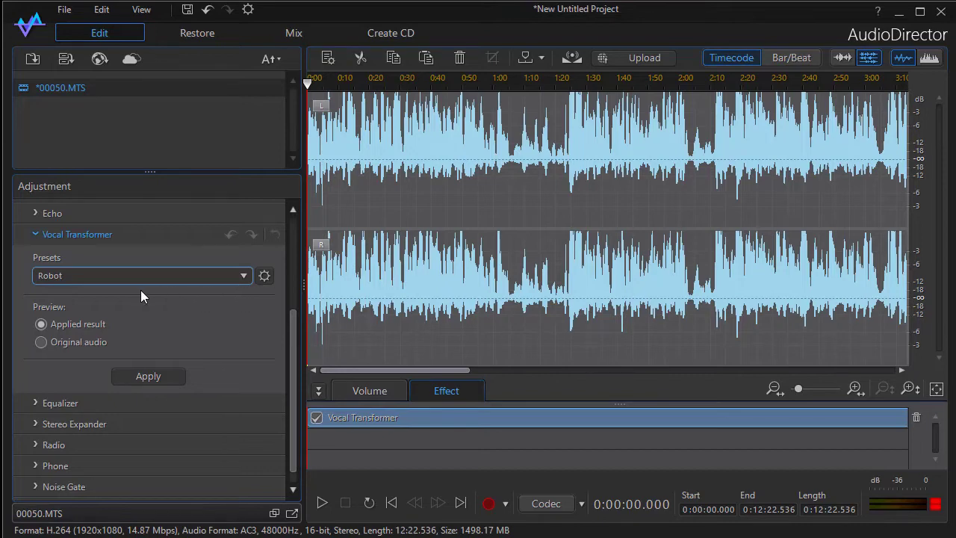
Step: Select the Duck preset and preview it for about six seconds
click(244, 275)
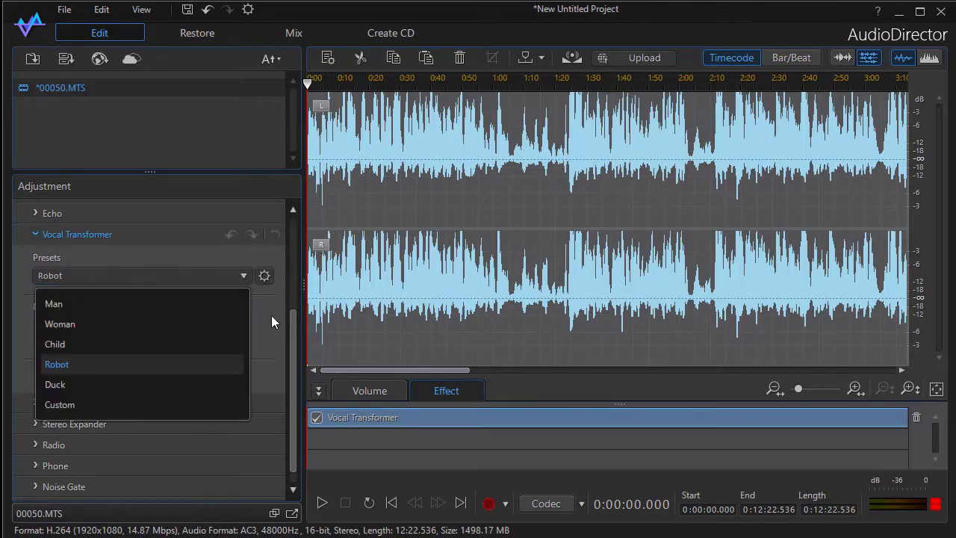
click(196, 382)
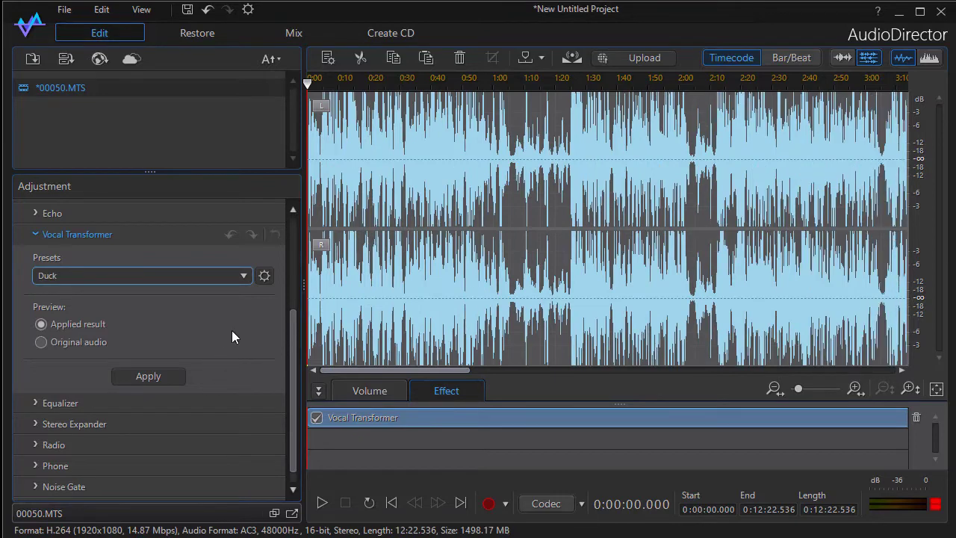
click(322, 505)
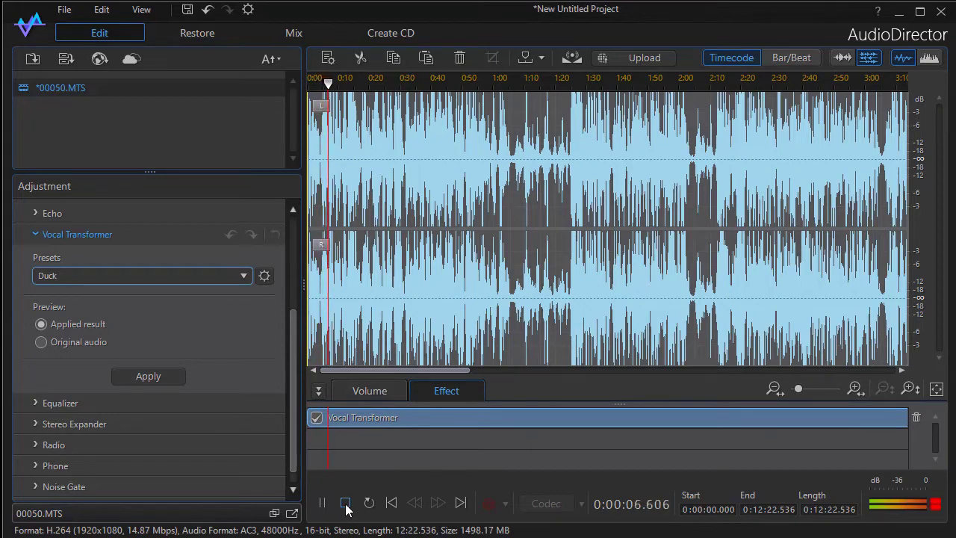
click(345, 503)
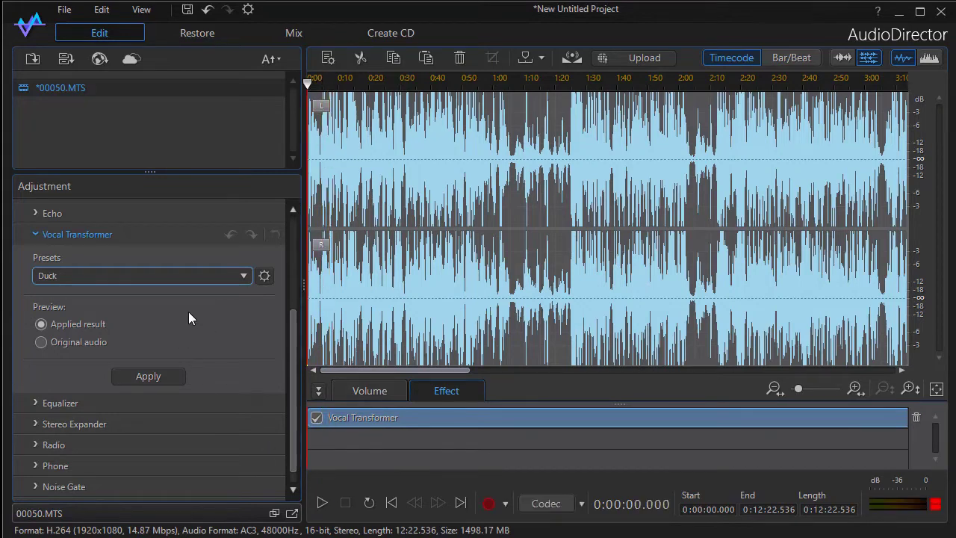
Step: Switch to the Custom preset, with Duck voice on and pitch 0, and preview it
click(247, 277)
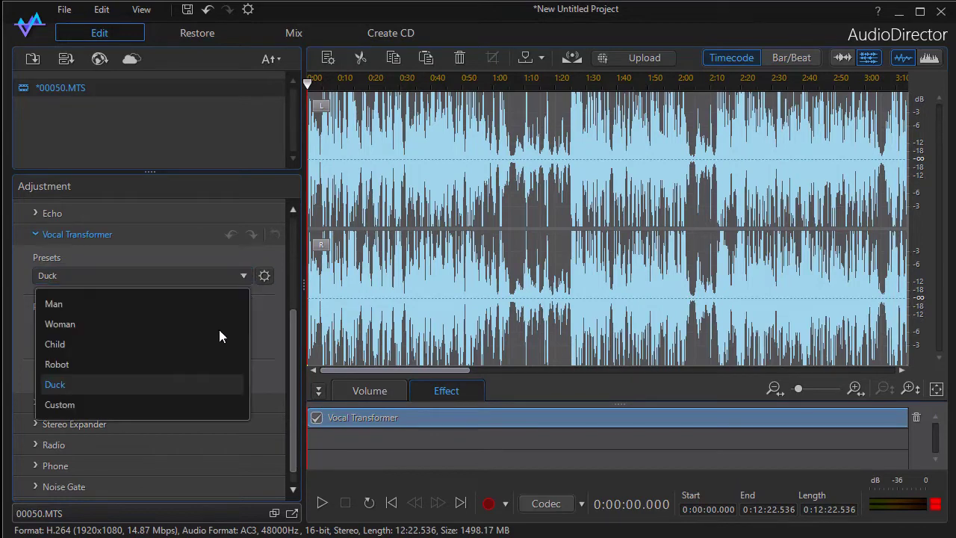
click(182, 405)
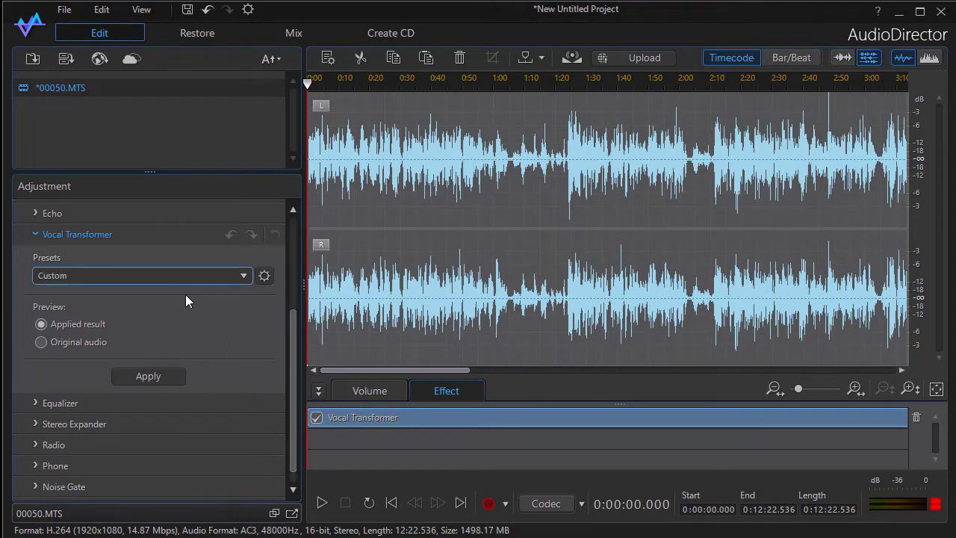
click(323, 503)
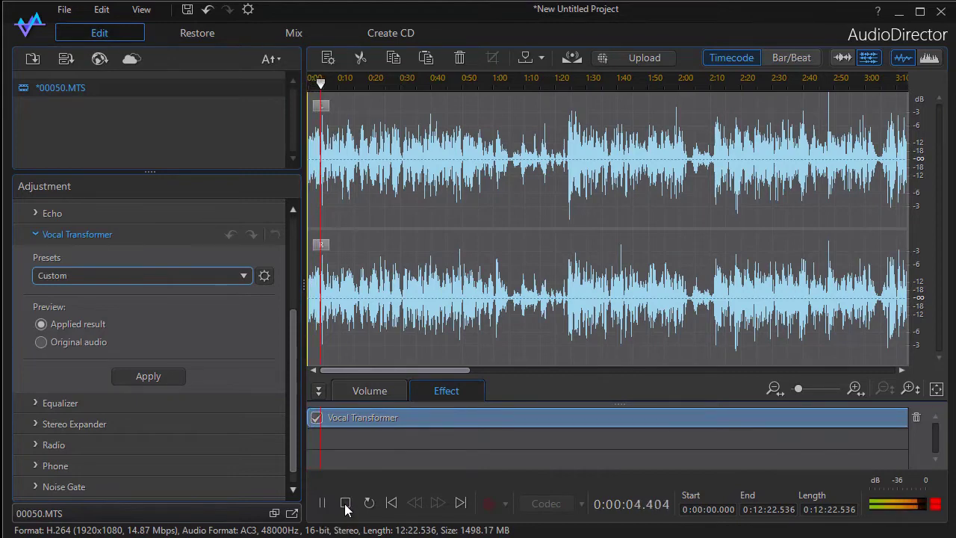
click(345, 505)
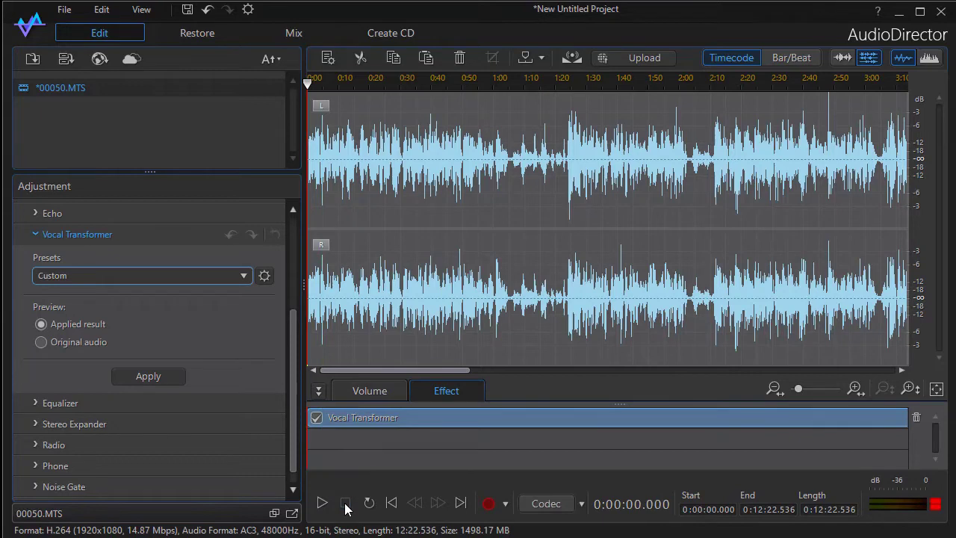
click(264, 276)
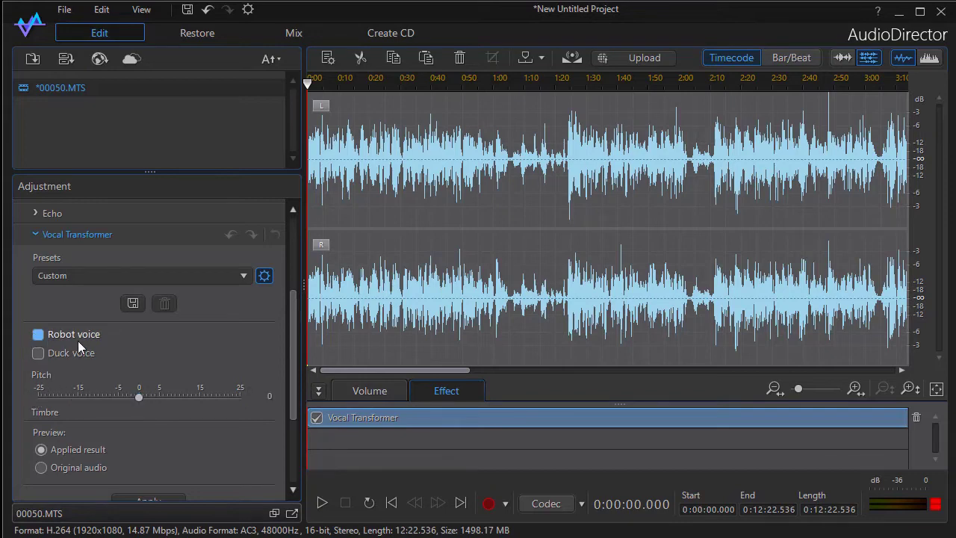
Step: Turn off Duck voice and try high and low pitches during playback, finishing at pitch 2
click(38, 353)
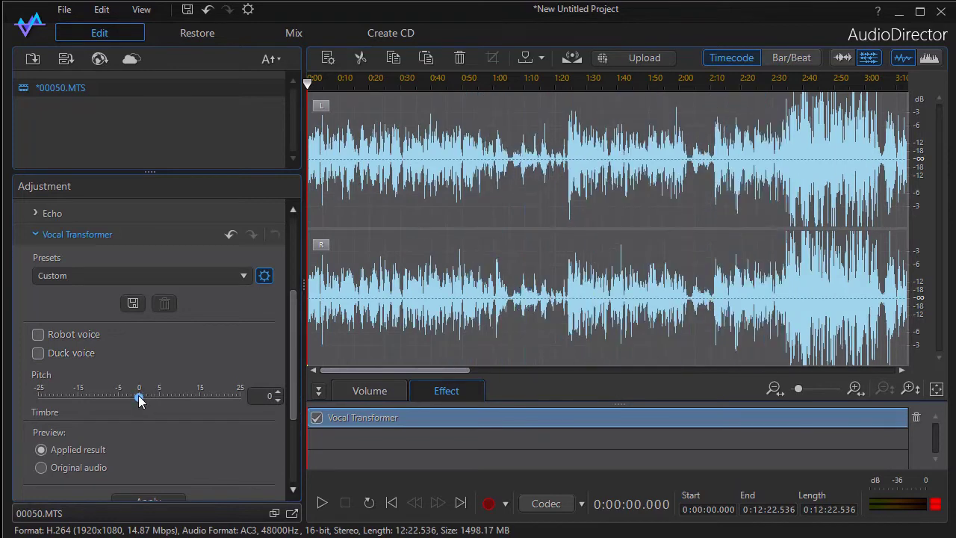
drag(139, 395, 156, 394)
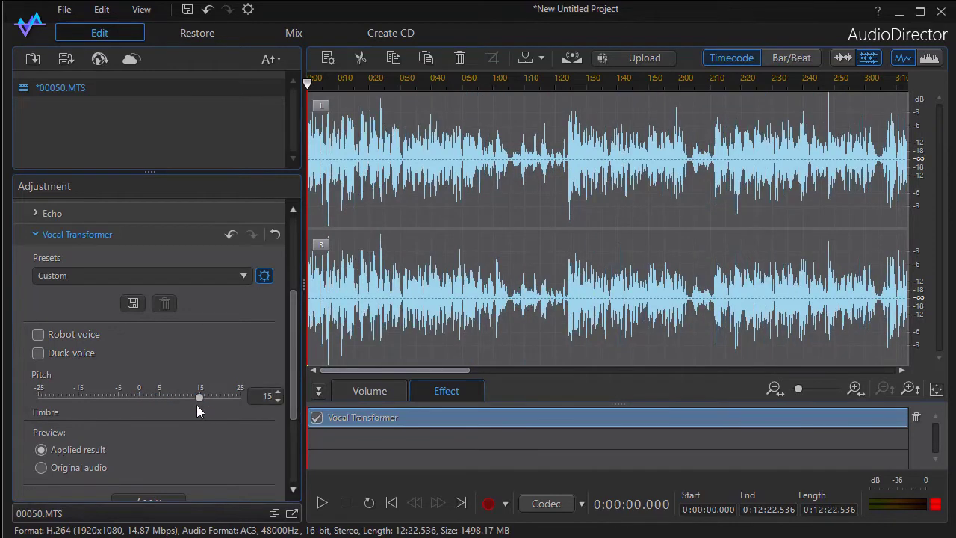
click(322, 503)
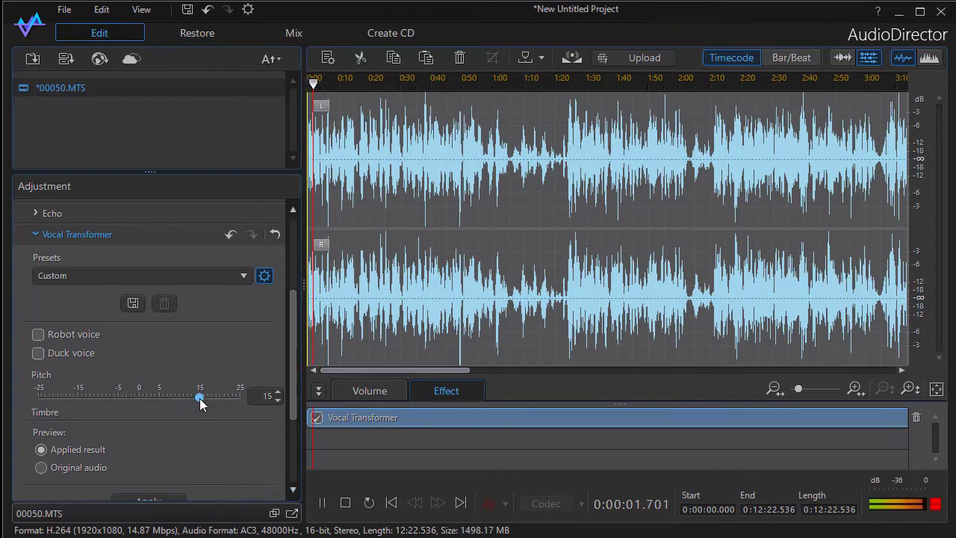
drag(199, 399, 52, 405)
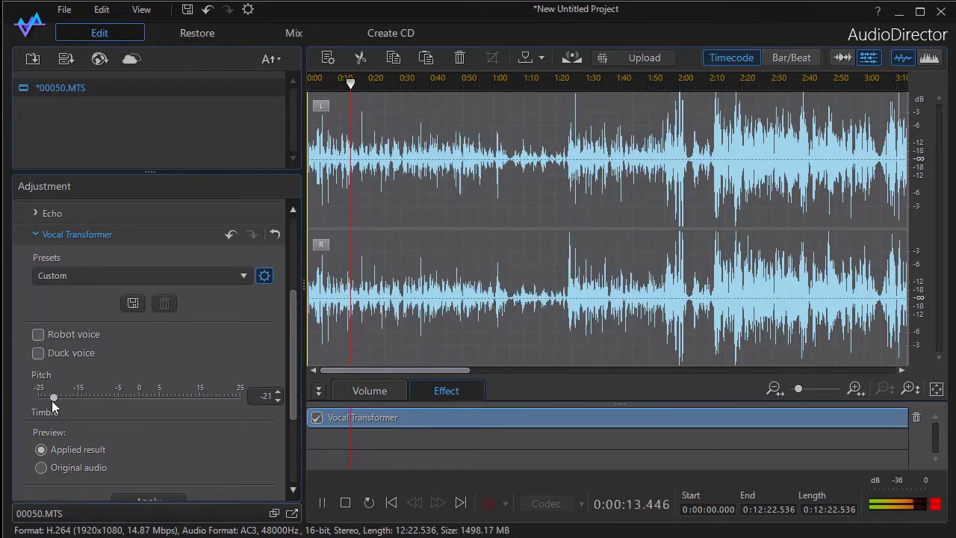
drag(52, 405, 57, 399)
click(144, 398)
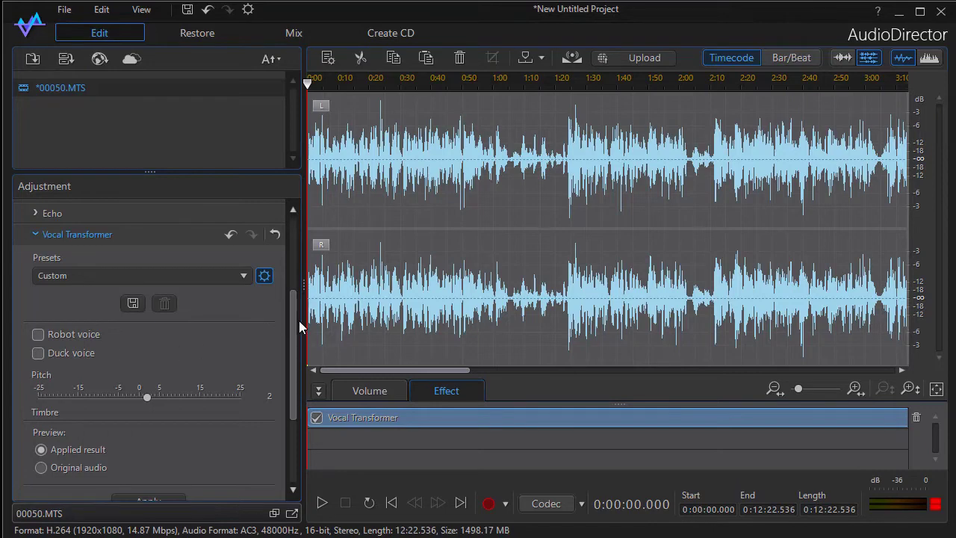
Step: Scroll the Adjustment panel and switch the preset to Robot, then Man
drag(293, 319, 300, 301)
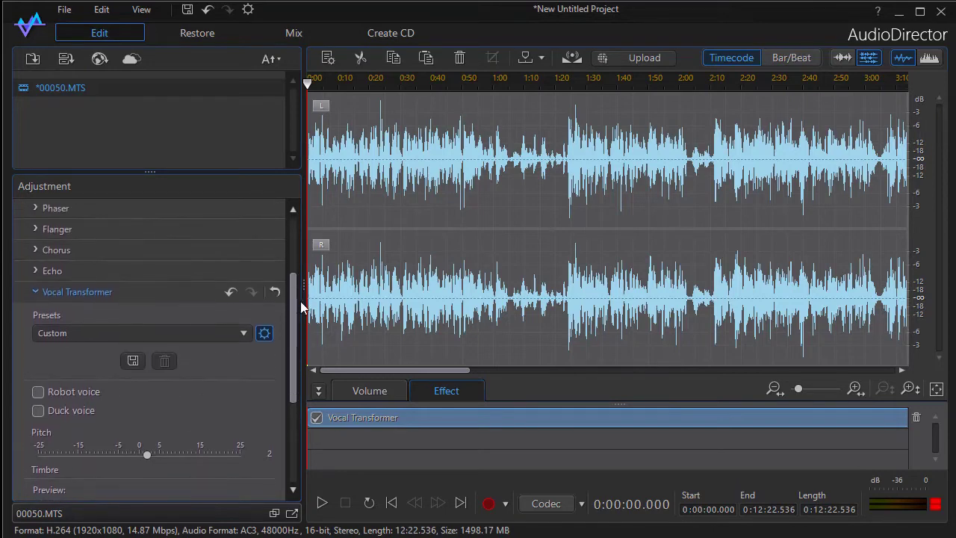
scroll(300, 301, down, 1)
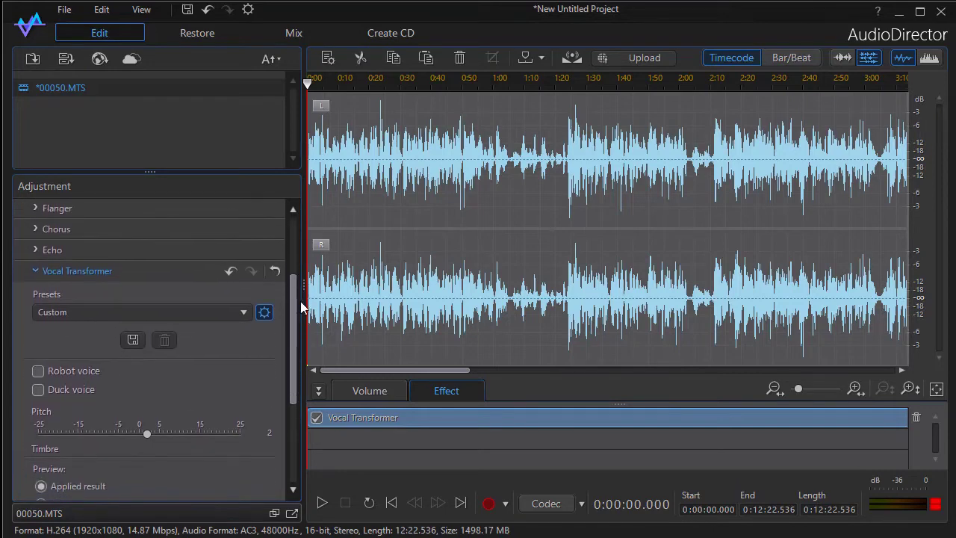
click(241, 317)
click(94, 401)
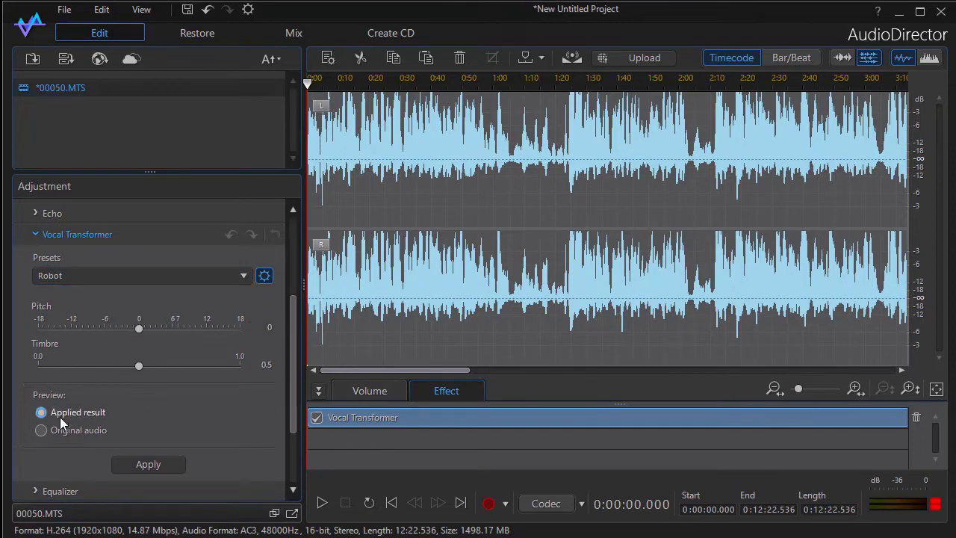
click(244, 278)
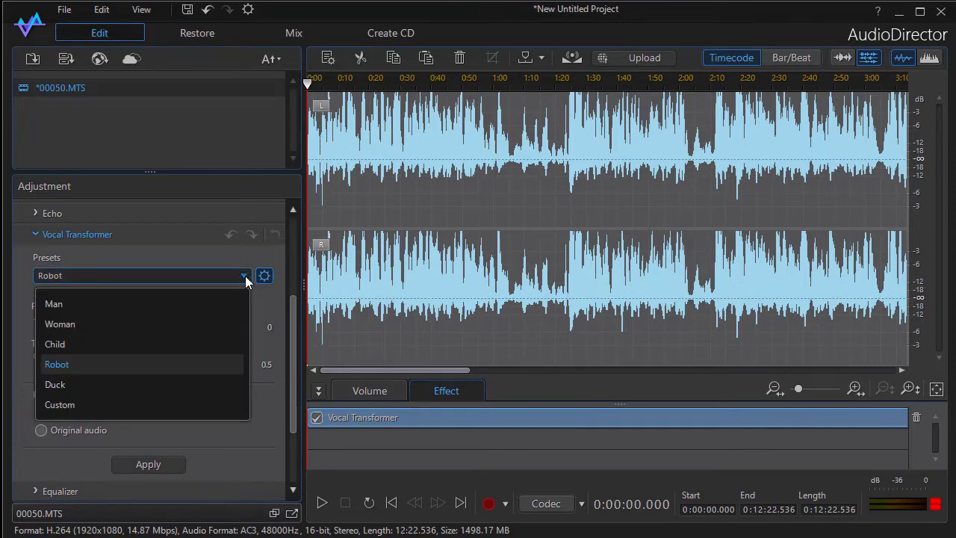
click(155, 304)
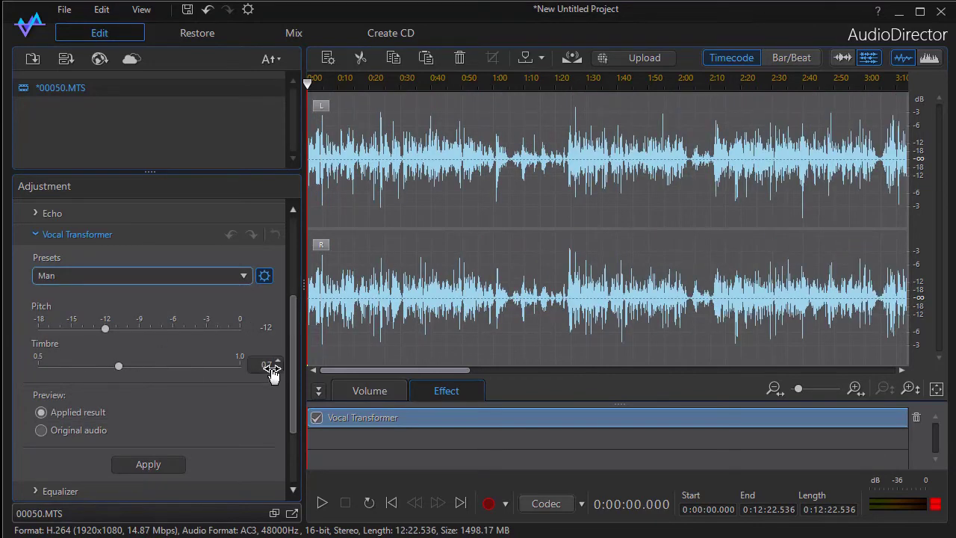
Step: Switch to Woman, then settle on Child with pitch 12 and timbre 0.2
click(244, 276)
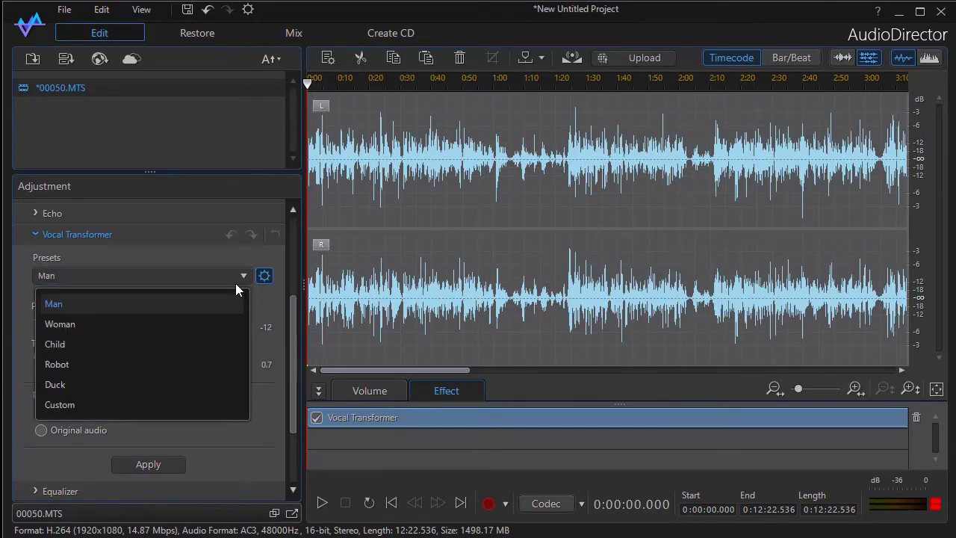
click(185, 328)
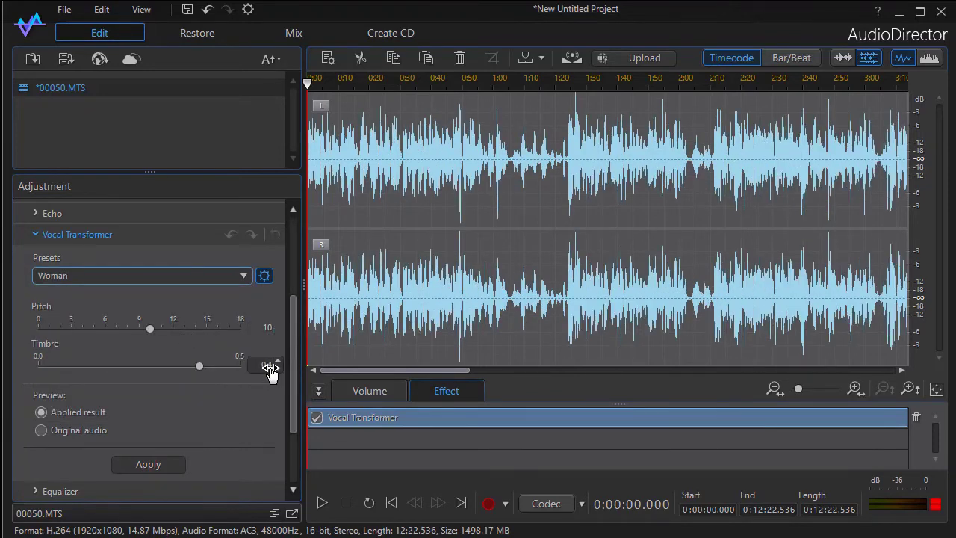
click(244, 276)
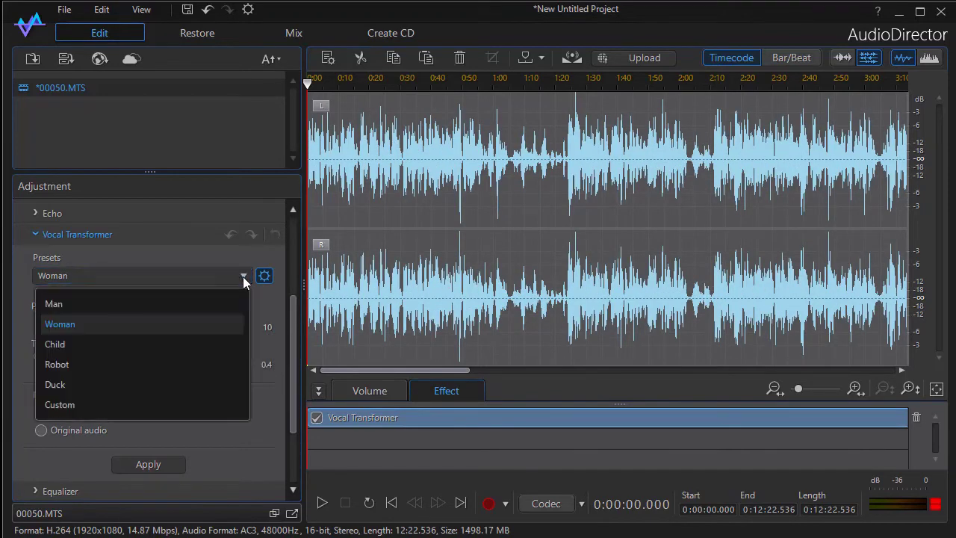
click(204, 343)
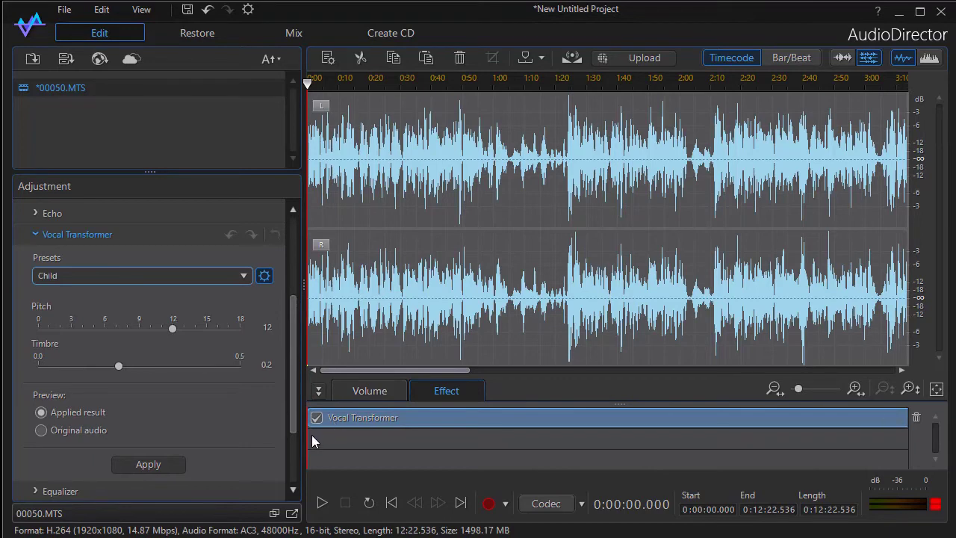
Step: Play the Child voice, moving pitch to 14 and back to 12, and raising timbre to 0.5
click(322, 504)
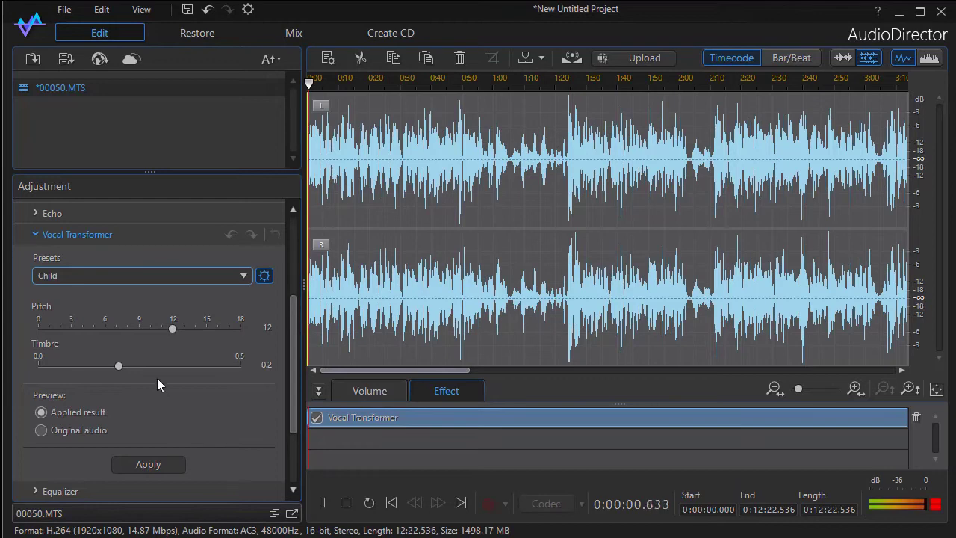
mouse_move(171, 329)
mouse_down()
mouse_move(242, 338)
mouse_move(173, 335)
mouse_up()
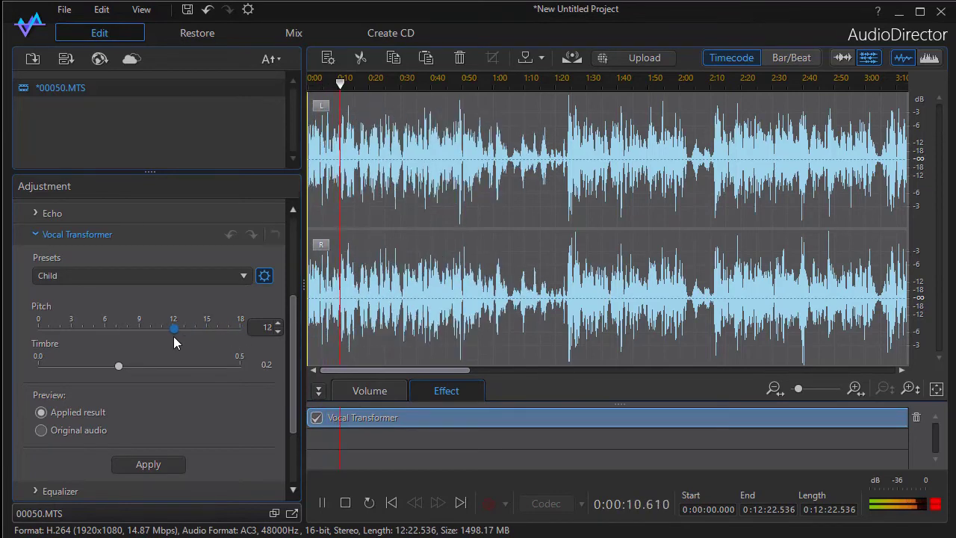
drag(169, 336, 168, 336)
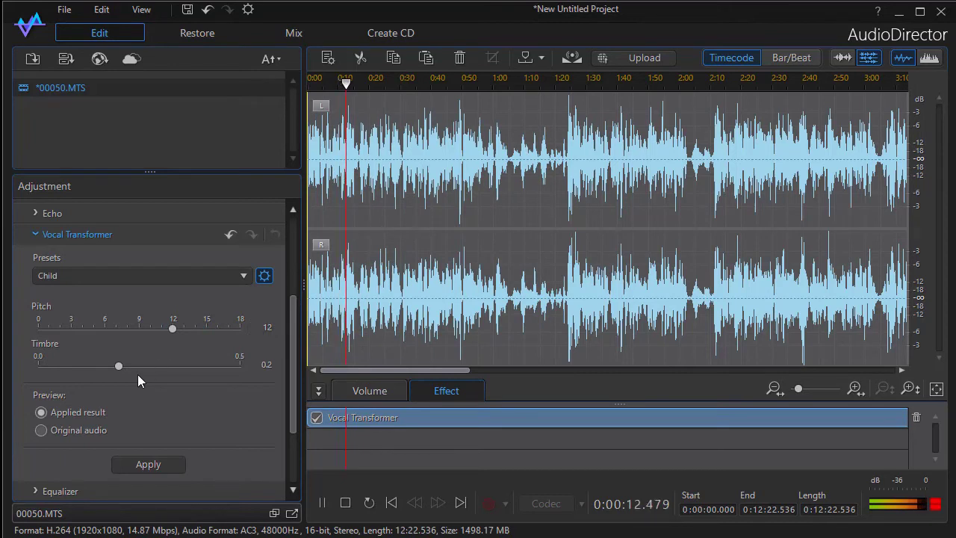
drag(117, 361, 190, 369)
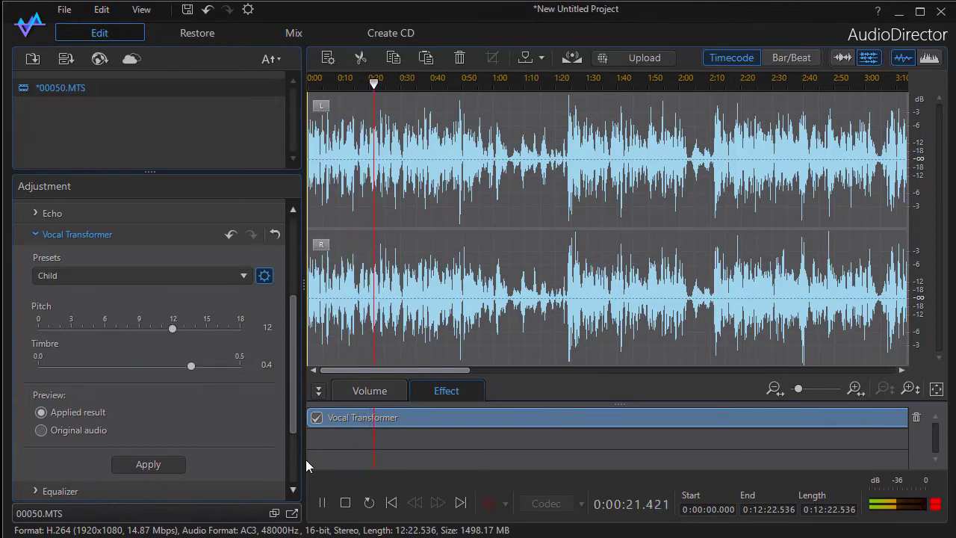
click(345, 503)
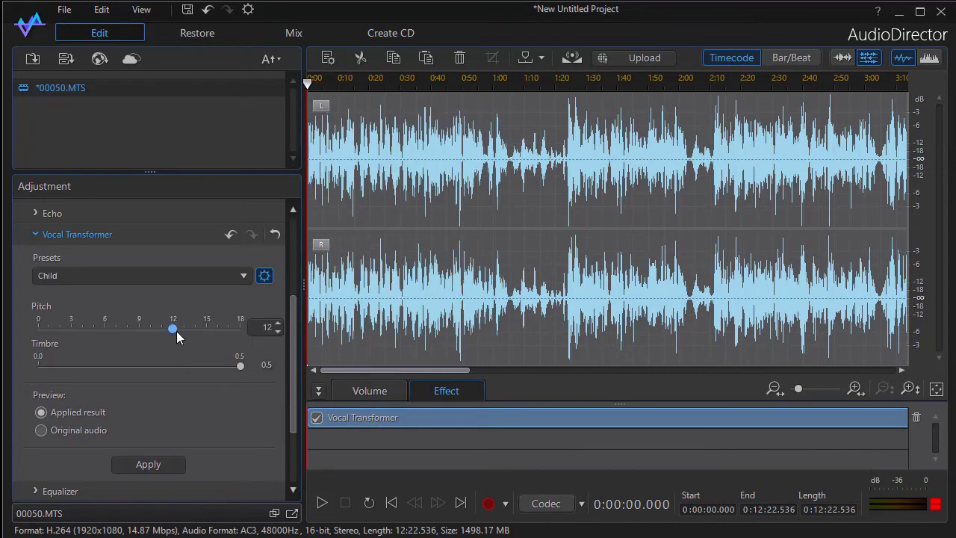
Step: Drop the Child pitch to 0, preview briefly, then set pitch 2 and resume playback
drag(172, 332, 2, 343)
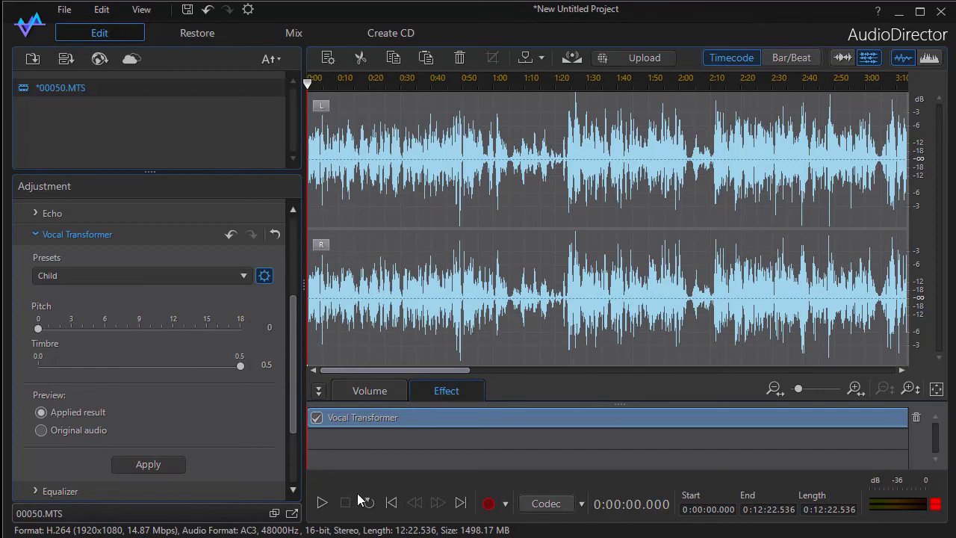
click(321, 504)
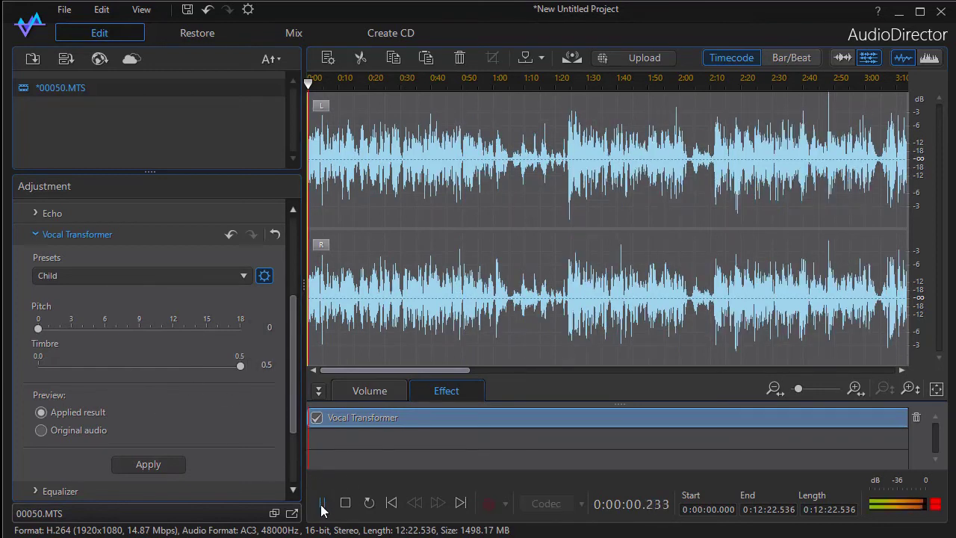
click(323, 505)
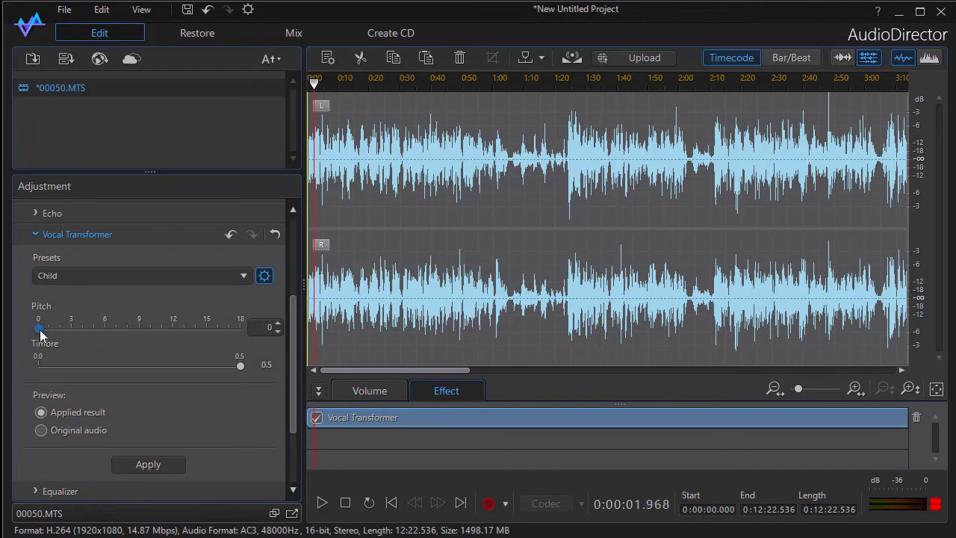
drag(52, 340, 63, 337)
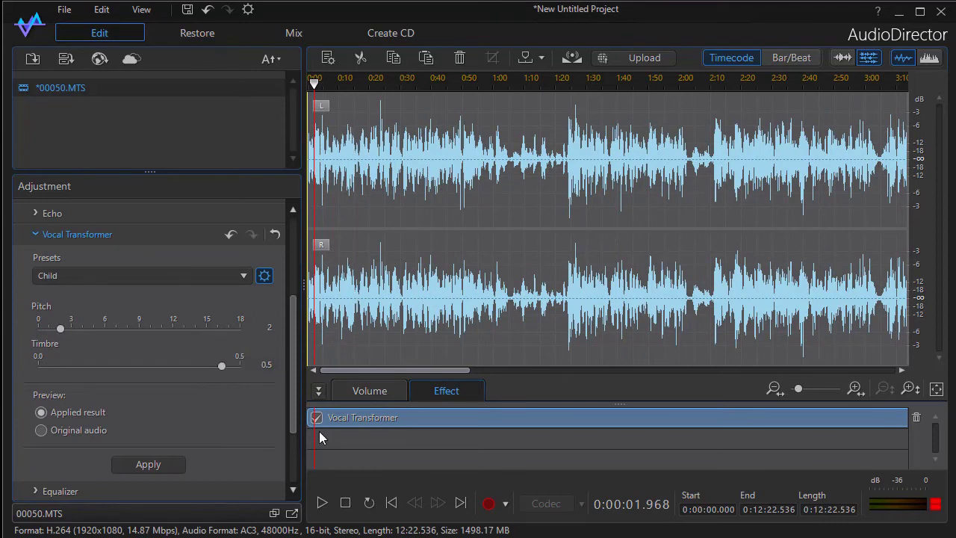
click(323, 505)
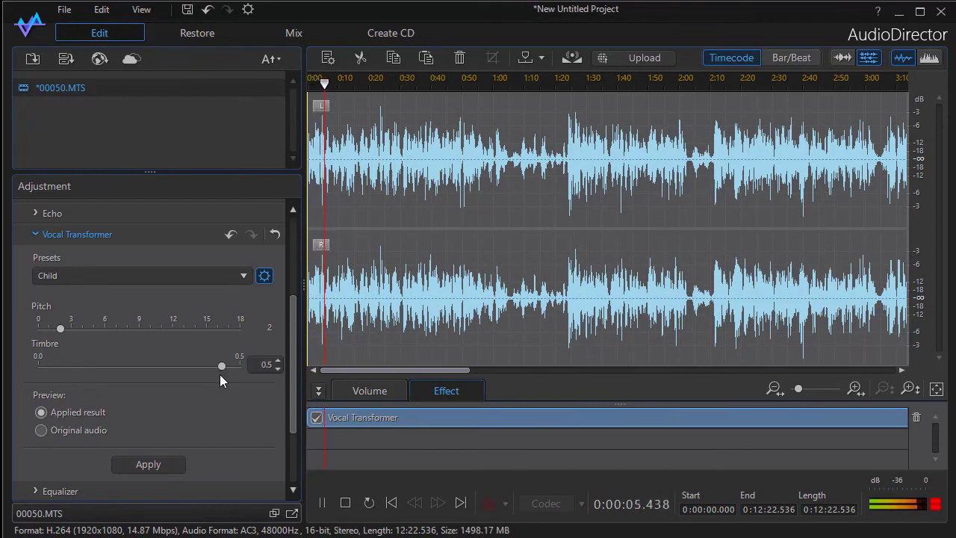
Step: During playback, raise pitch to 4 and compare Original audio against the Applied result
drag(223, 368, 235, 371)
drag(62, 329, 90, 337)
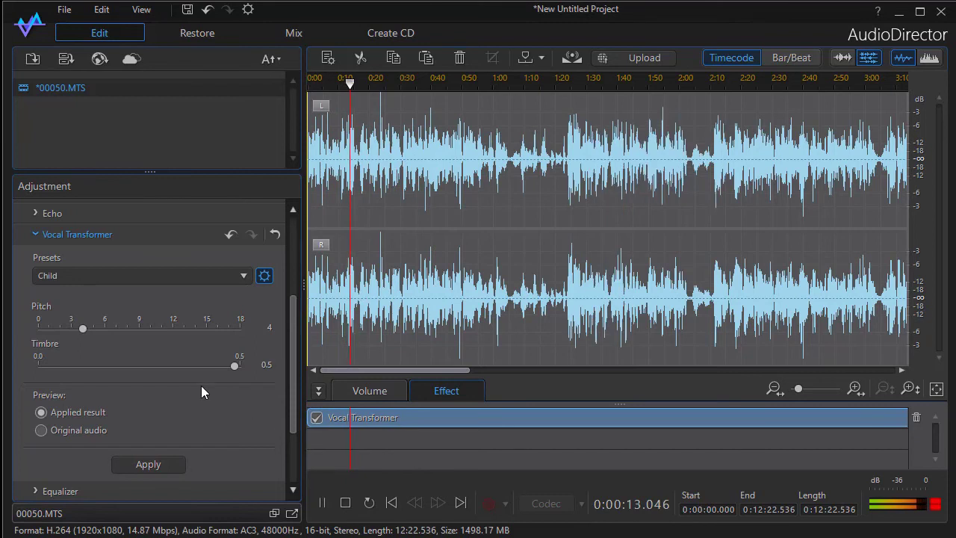
click(43, 431)
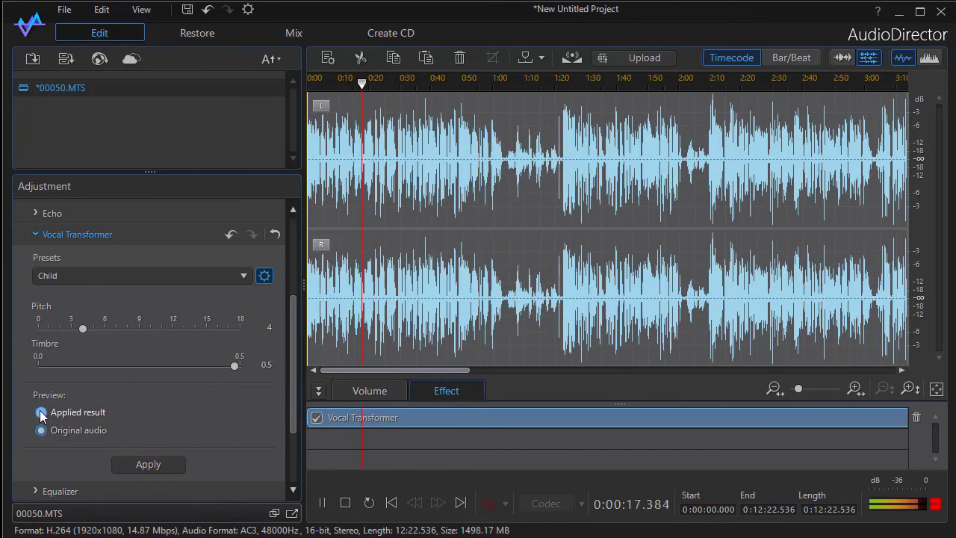
click(41, 413)
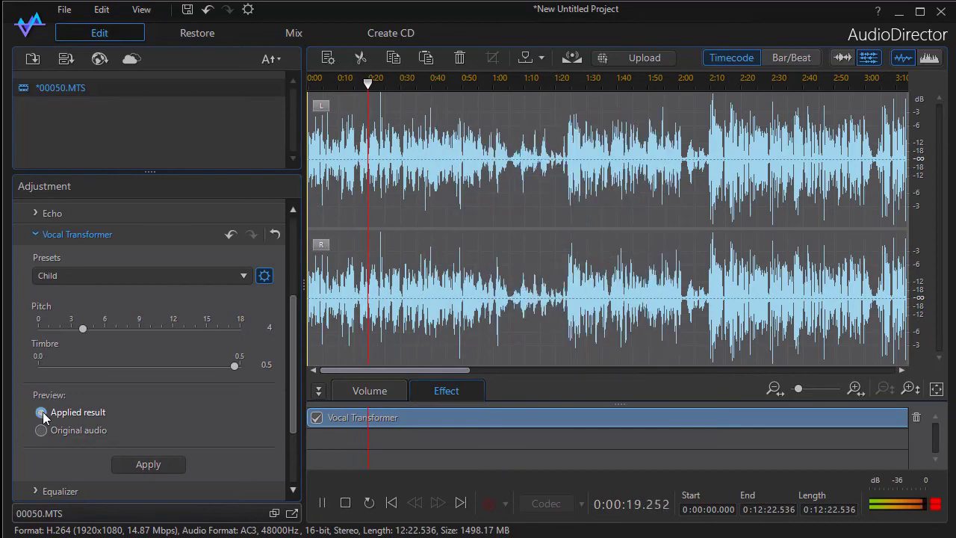
click(345, 502)
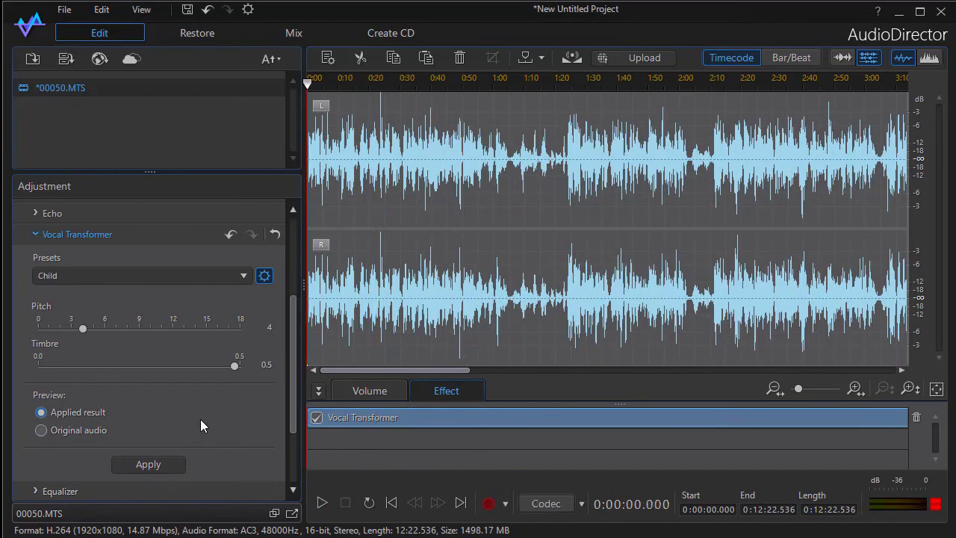